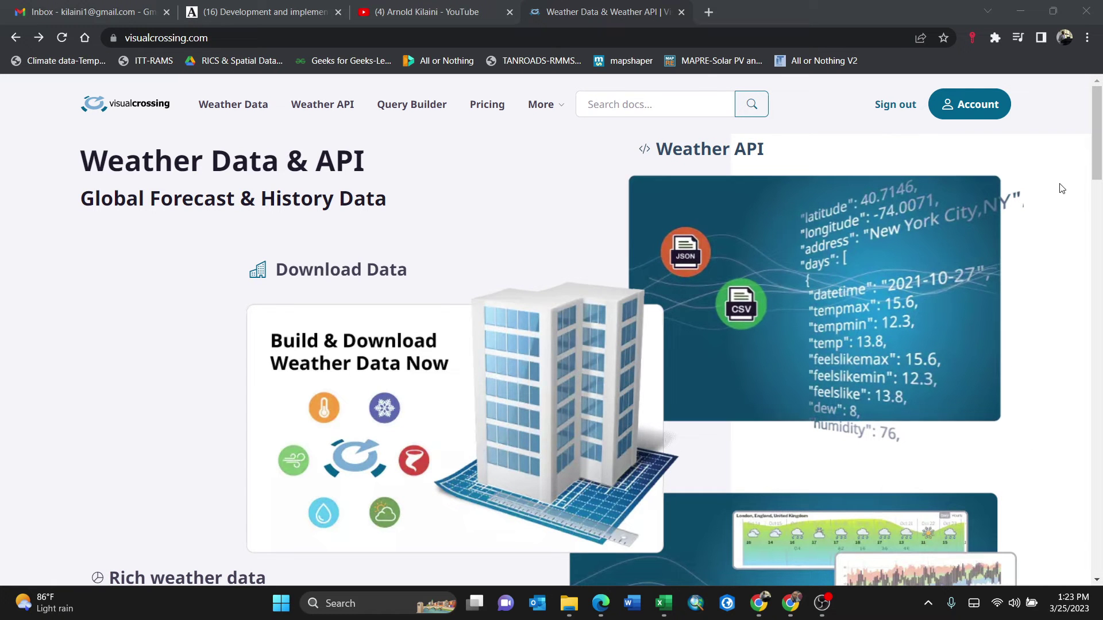
- On the Weather Data page, enter Serengeti as the location
{"action": "left_click", "coordinate": [233, 109]}
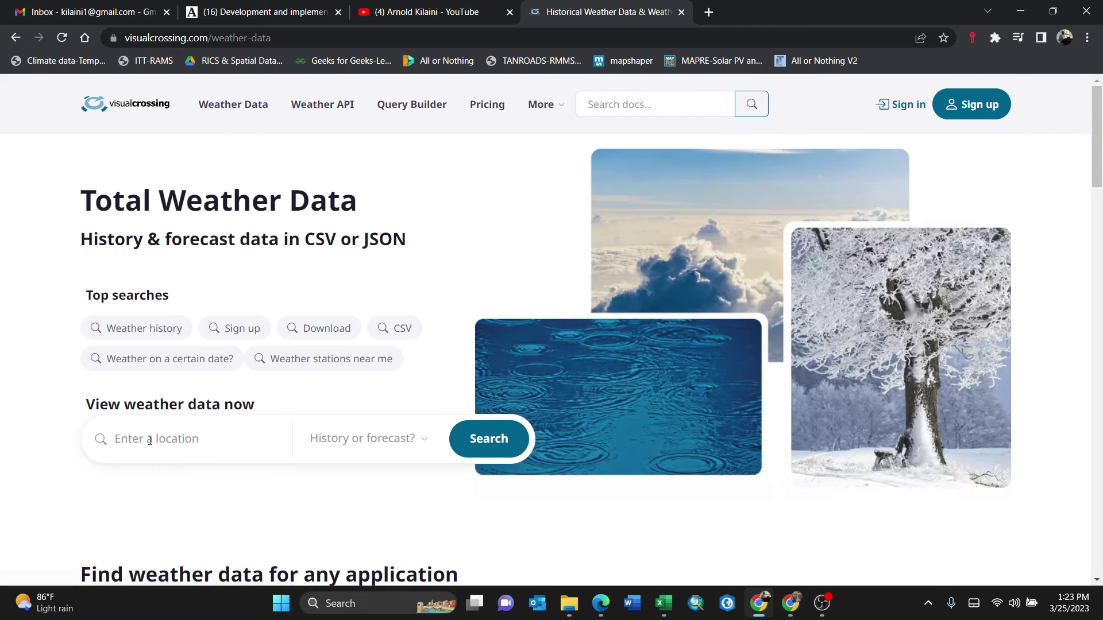
{"action": "left_click", "coordinate": [151, 439]}
{"action": "type", "text": "Se"}
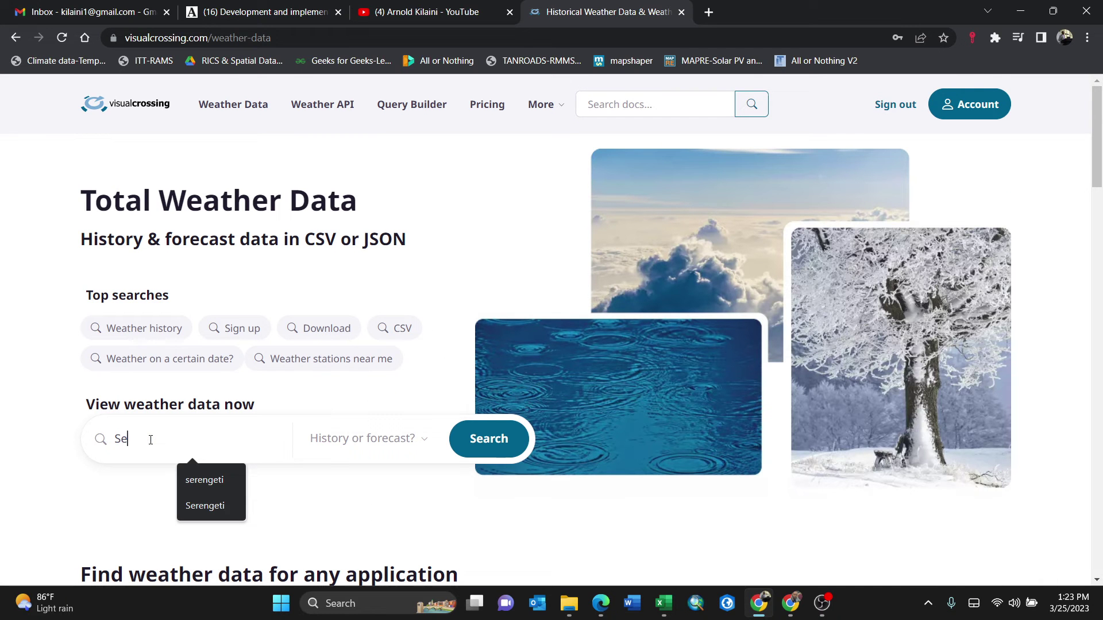
{"action": "type", "text": "renget"}
{"action": "left_click", "coordinate": [273, 496]}
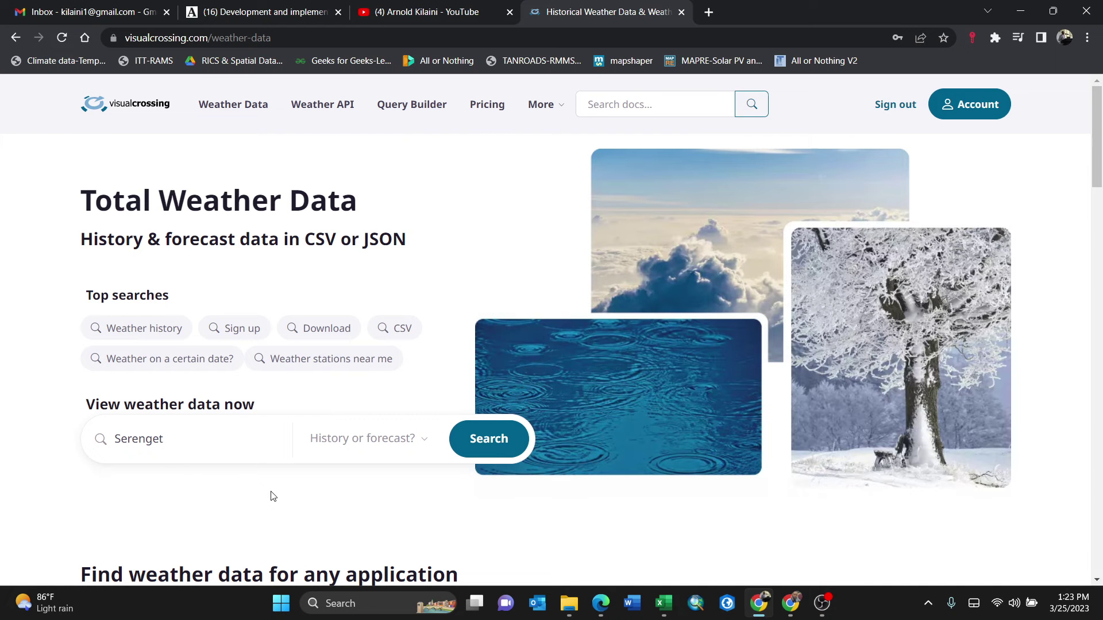
{"action": "left_click", "coordinate": [170, 443]}
{"action": "type", "text": "i"}
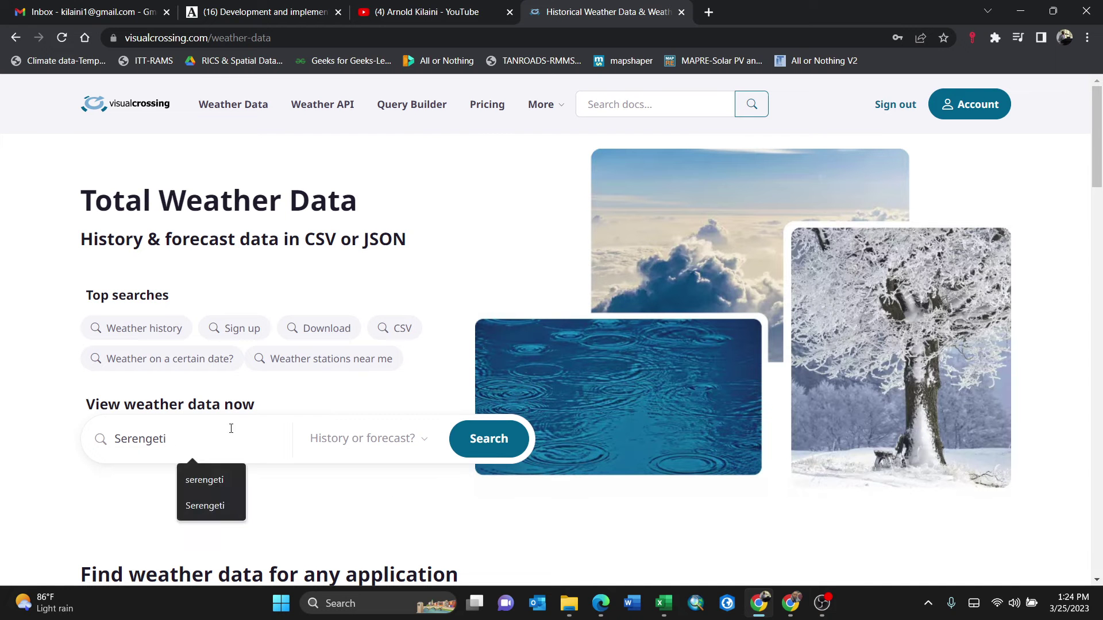
{"action": "left_click", "coordinate": [448, 500]}
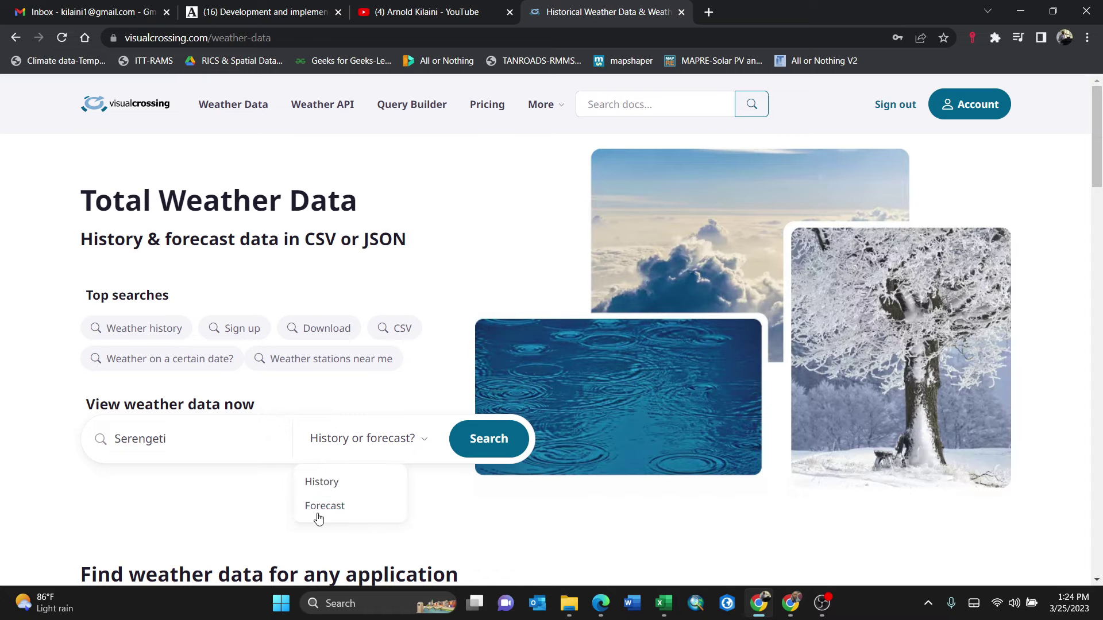
- Choose History and search, bringing up Serengeti's weather history for 03/09–03/24/2023
{"action": "left_click", "coordinate": [323, 482]}
{"action": "left_click", "coordinate": [487, 444]}
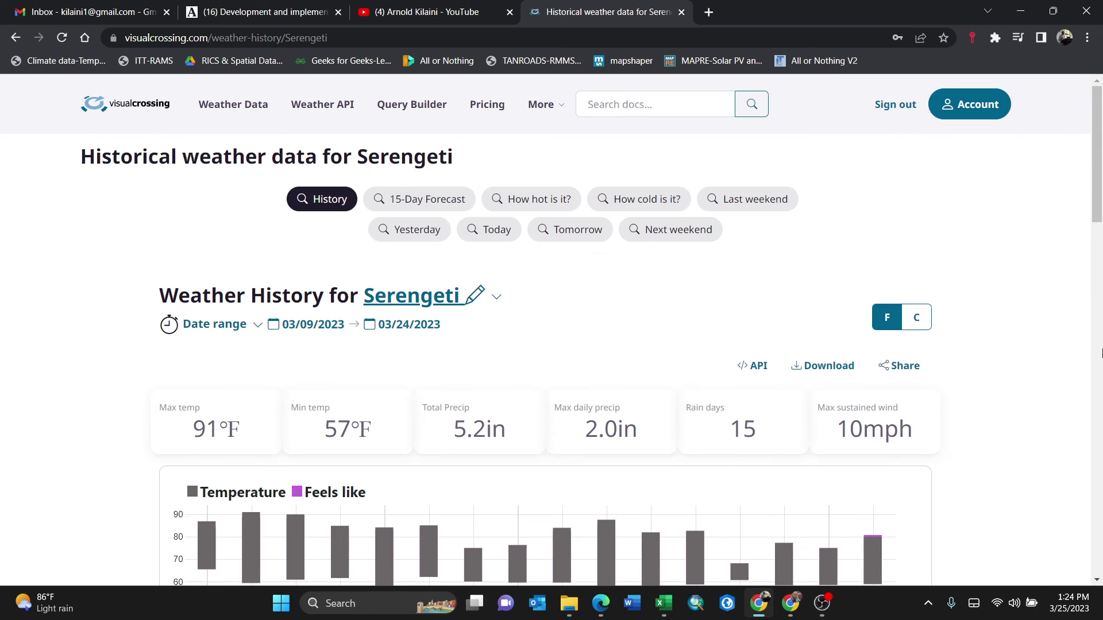
{"action": "scroll", "coordinate": [1097, 183], "scroll_direction": "down", "scroll_amount": 1}
{"action": "left_click_drag", "start_coordinate": [1097, 183], "coordinate": [1100, 139]}
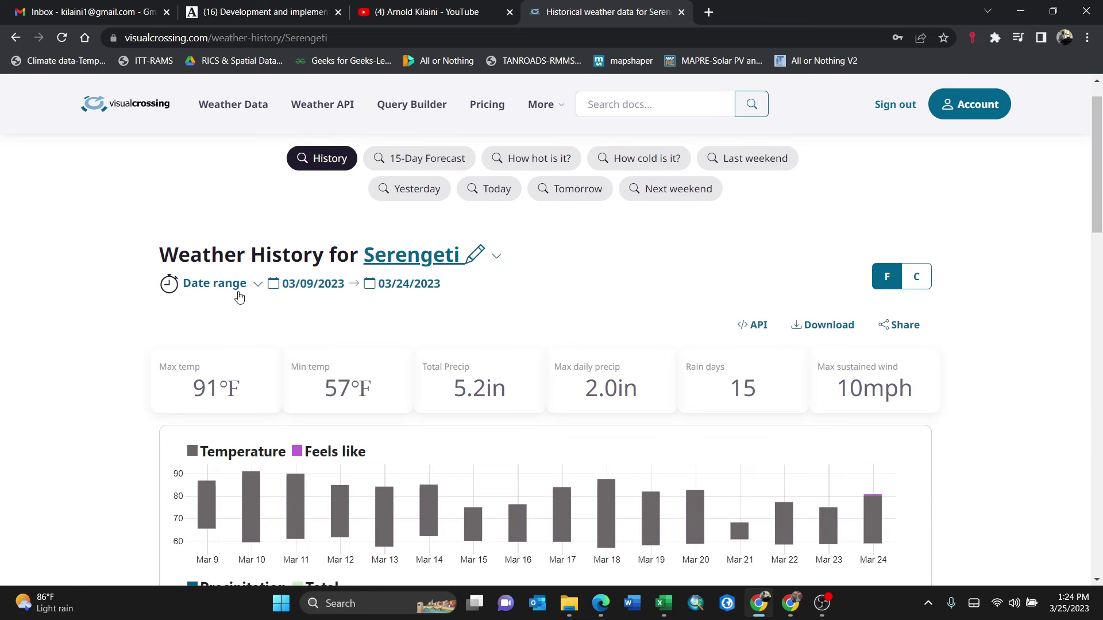
- Limit Serengeti's history to the last7days range and send it to download
{"action": "left_click", "coordinate": [258, 286]}
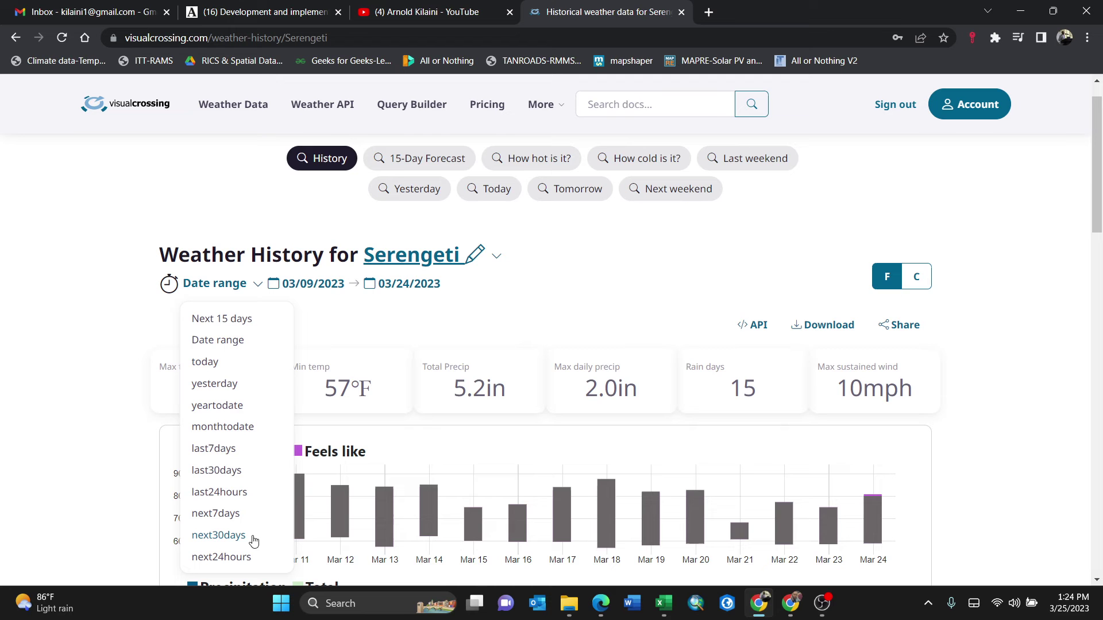
{"action": "left_click", "coordinate": [216, 452]}
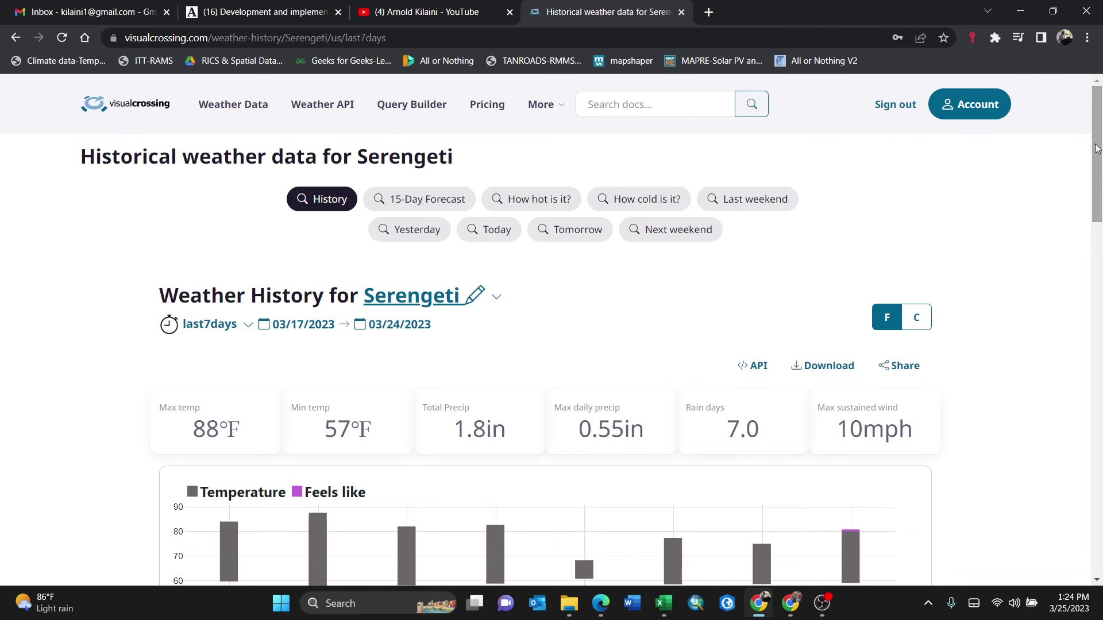
{"action": "mouse_move", "coordinate": [1097, 148]}
{"action": "left_mouse_down"}
{"action": "mouse_move", "coordinate": [1097, 368]}
{"action": "mouse_move", "coordinate": [1100, 134]}
{"action": "left_mouse_up"}
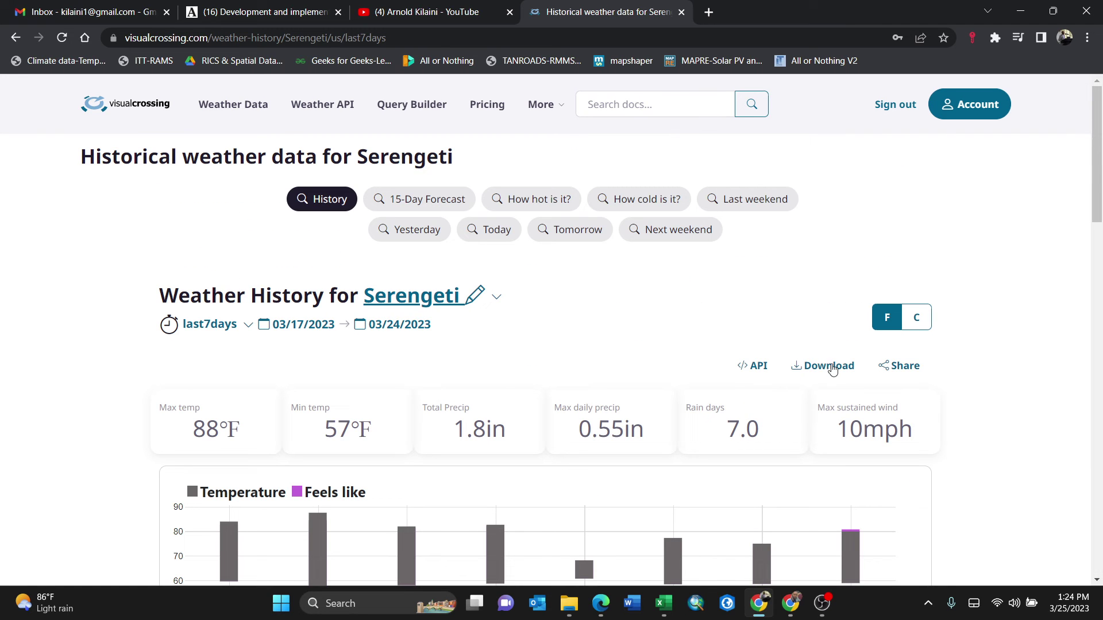
{"action": "left_click", "coordinate": [810, 369]}
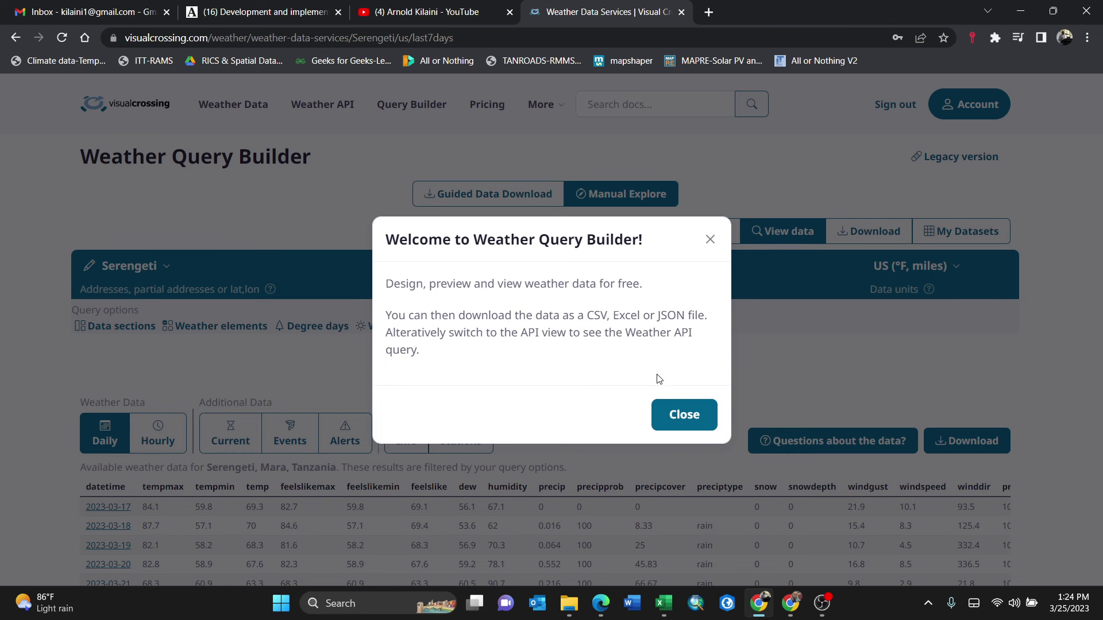
- Dismiss the Query Builder welcome message and scroll through Serengeti's daily grid results
{"action": "left_click", "coordinate": [681, 415]}
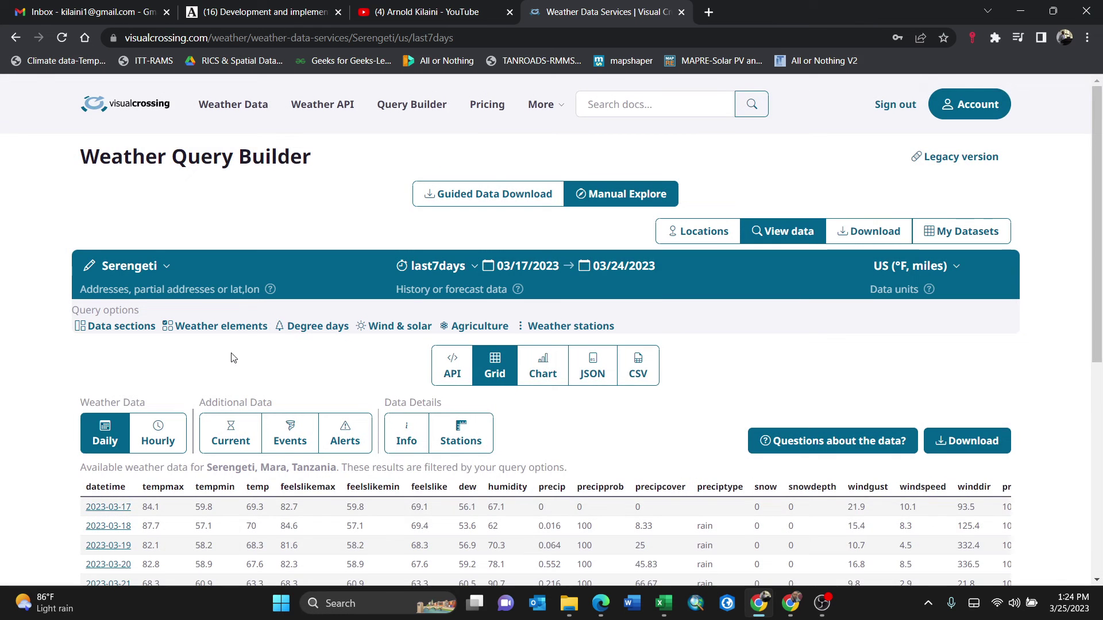
{"action": "scroll", "coordinate": [278, 321], "scroll_direction": "down", "scroll_amount": 1}
{"action": "scroll", "coordinate": [278, 322], "scroll_direction": "down", "scroll_amount": 2}
{"action": "scroll", "coordinate": [632, 396], "scroll_direction": "up", "scroll_amount": 3}
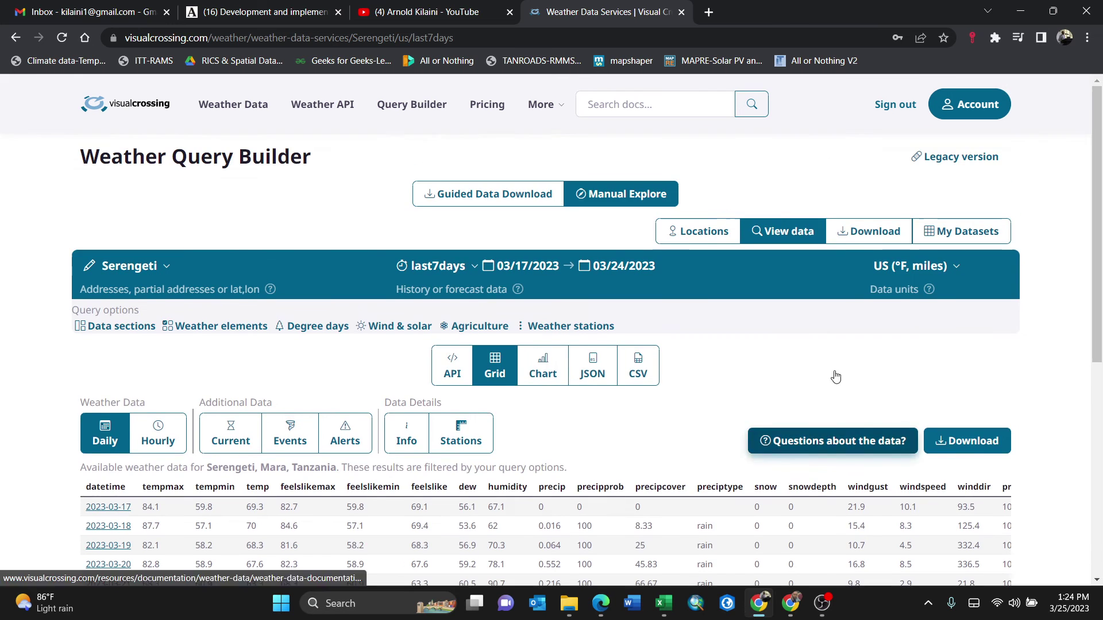
{"action": "scroll", "coordinate": [207, 396], "scroll_direction": "down", "scroll_amount": 3}
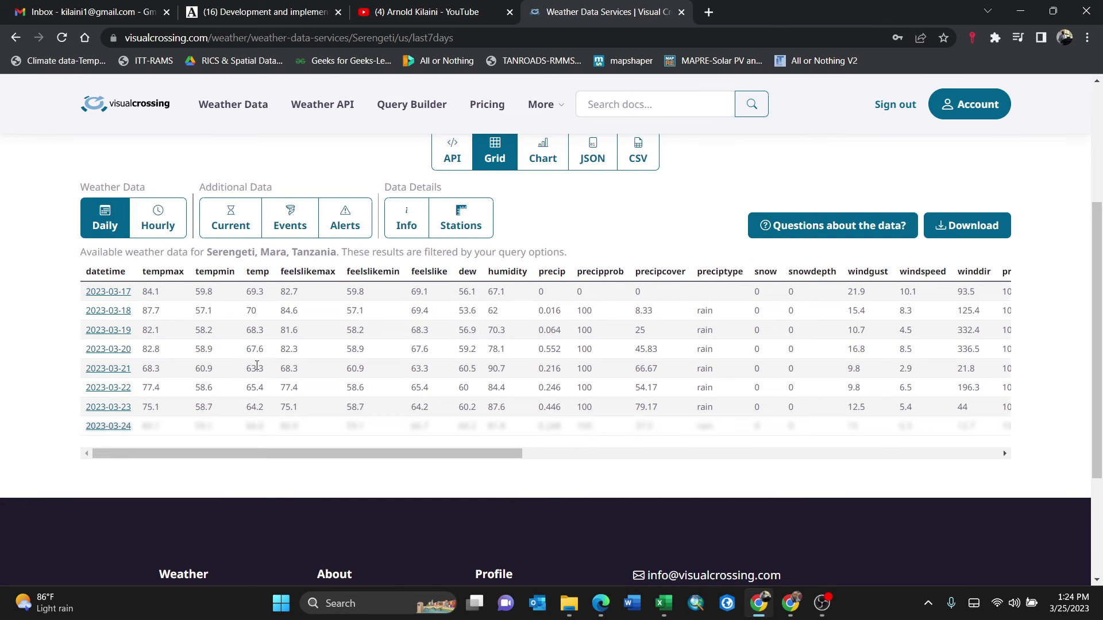
{"action": "scroll", "coordinate": [258, 368], "scroll_direction": "up", "scroll_amount": 2}
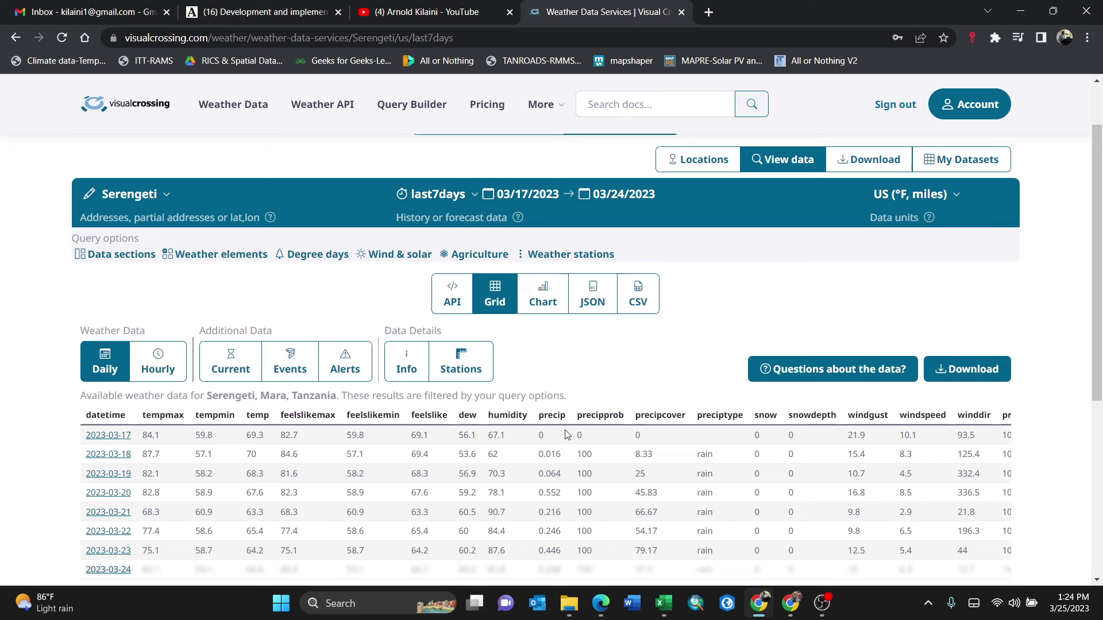
- Switch the data units to Metric (°C, km) and review the updated daily table
{"action": "left_click", "coordinate": [957, 195]}
{"action": "left_click", "coordinate": [906, 258]}
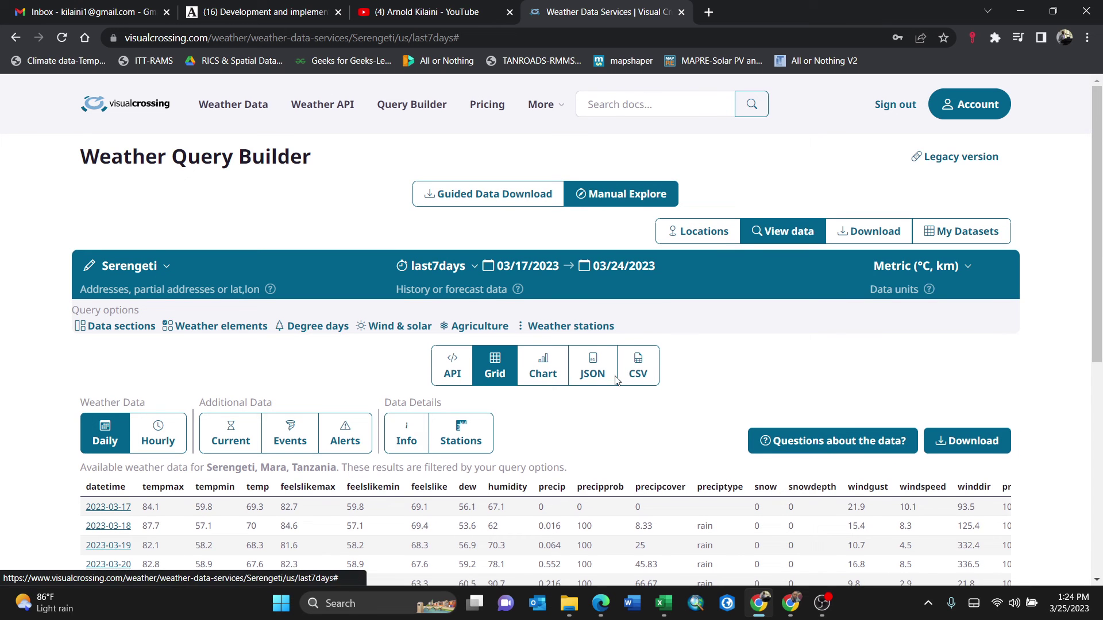
{"action": "scroll", "coordinate": [252, 423], "scroll_direction": "down", "scroll_amount": 3}
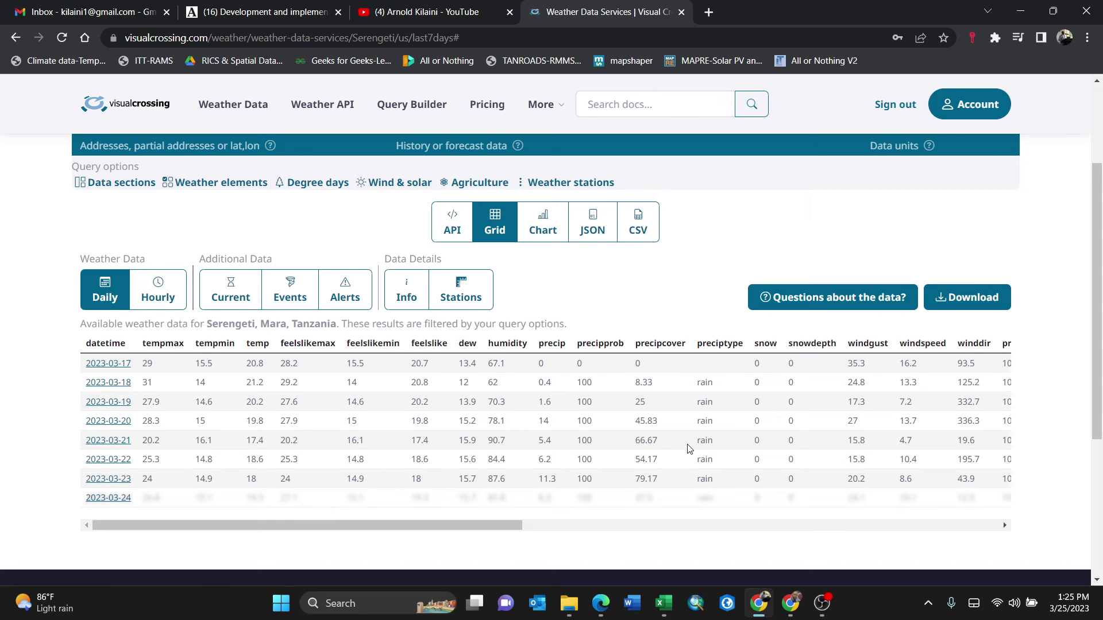
{"action": "scroll", "coordinate": [474, 374], "scroll_direction": "up", "scroll_amount": 1}
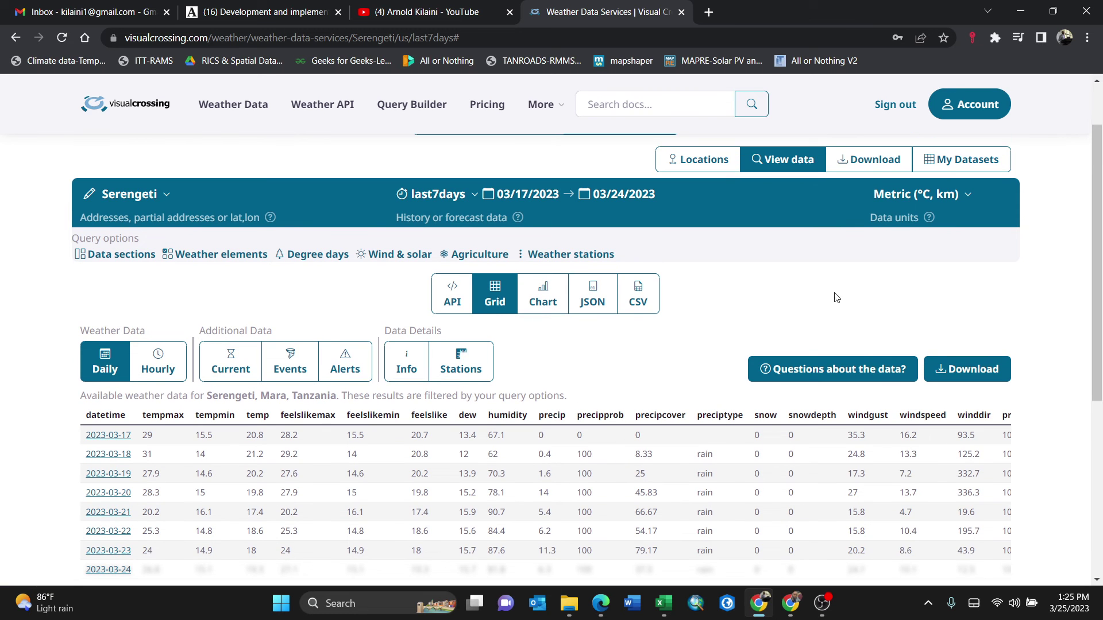
{"action": "scroll", "coordinate": [712, 320], "scroll_direction": "down", "scroll_amount": 4}
{"action": "scroll", "coordinate": [910, 332], "scroll_direction": "up", "scroll_amount": 4}
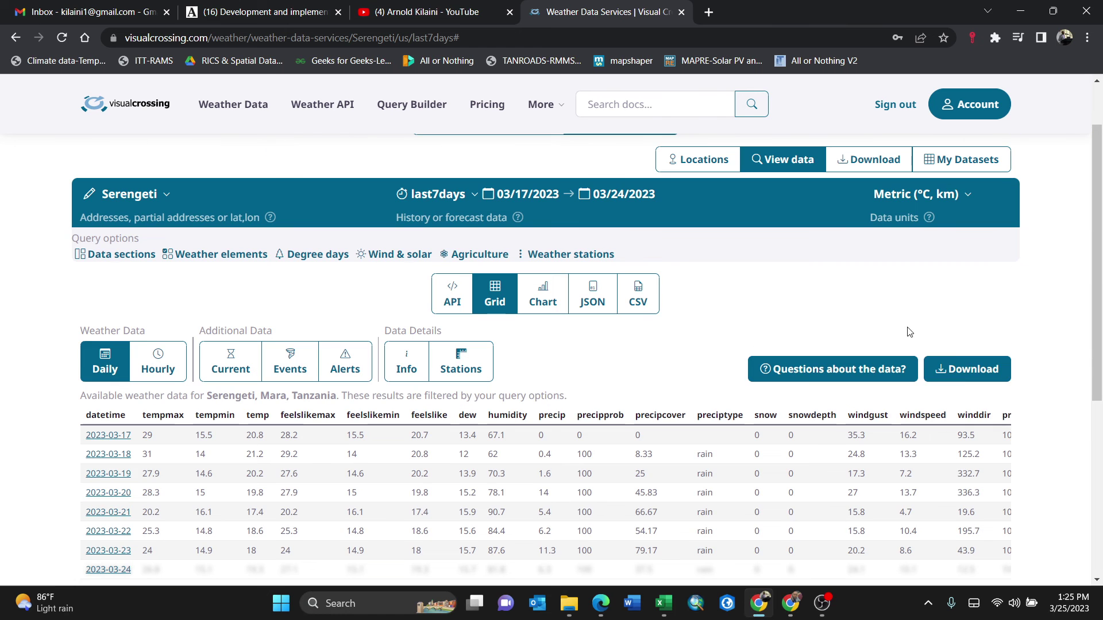
- Set the download output format to Excel with the Daily section, and continue
{"action": "left_click", "coordinate": [964, 371]}
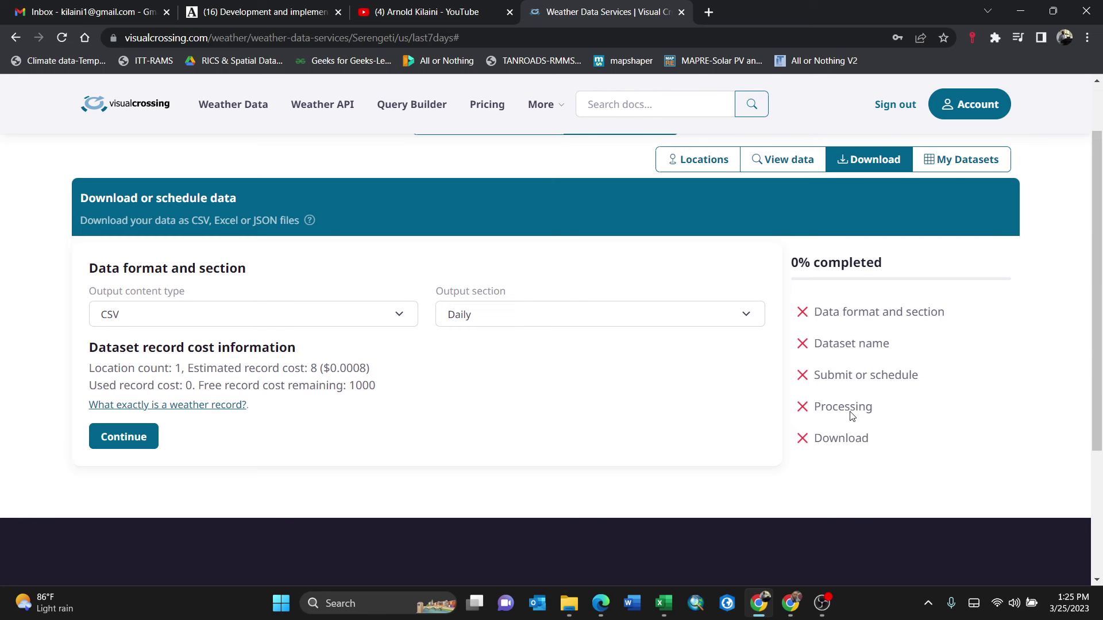
{"action": "left_click", "coordinate": [400, 317]}
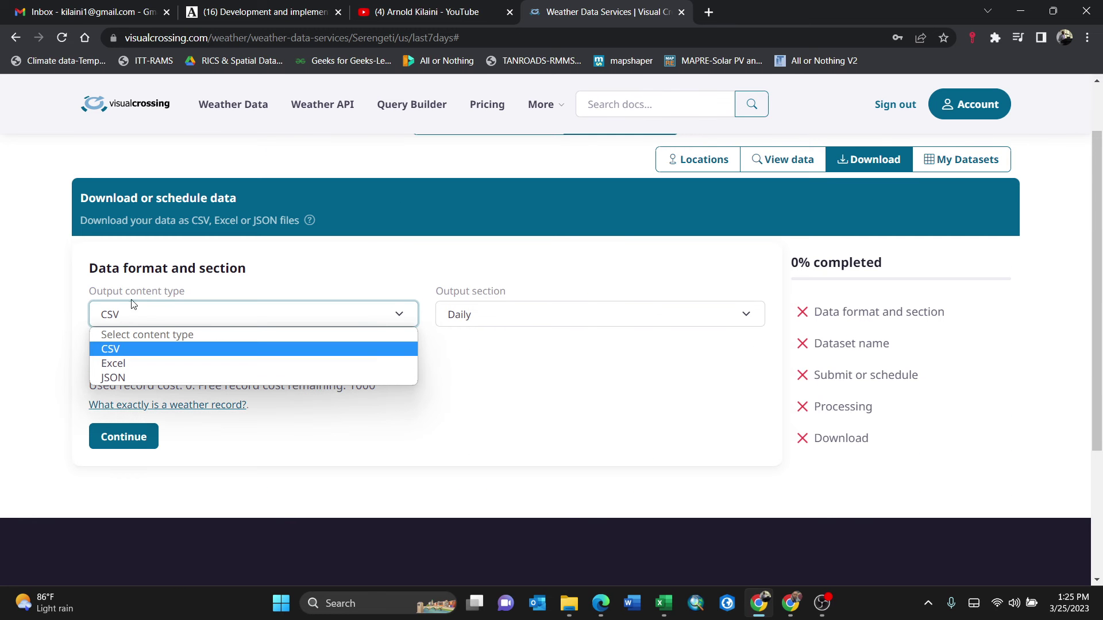
{"action": "left_click", "coordinate": [131, 363]}
{"action": "left_click", "coordinate": [746, 316]}
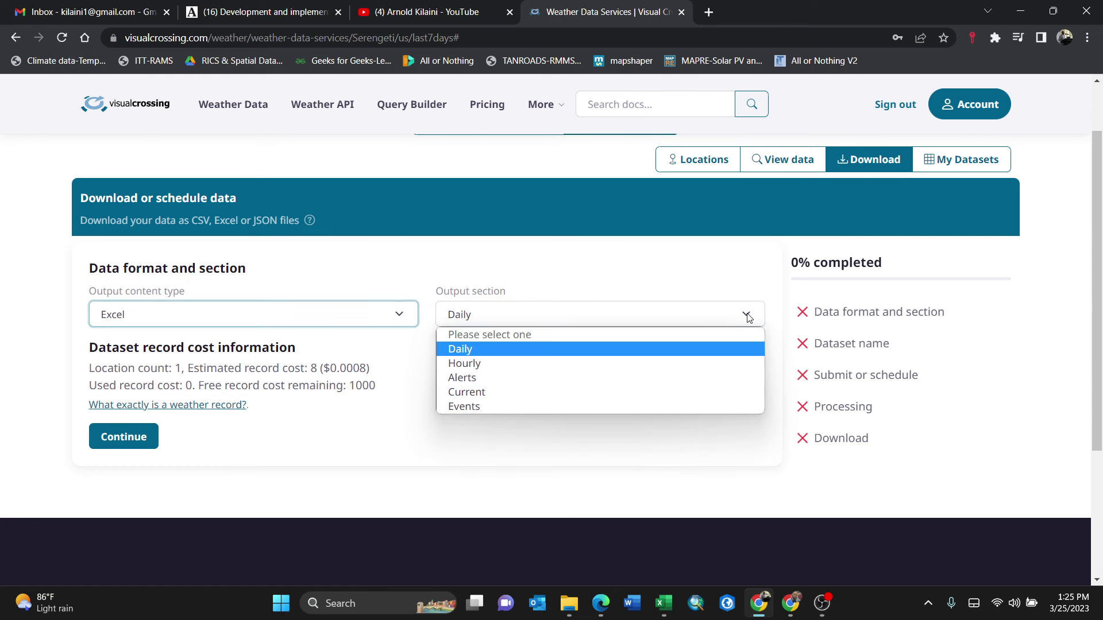
{"action": "left_click", "coordinate": [747, 317]}
{"action": "left_click", "coordinate": [747, 318]}
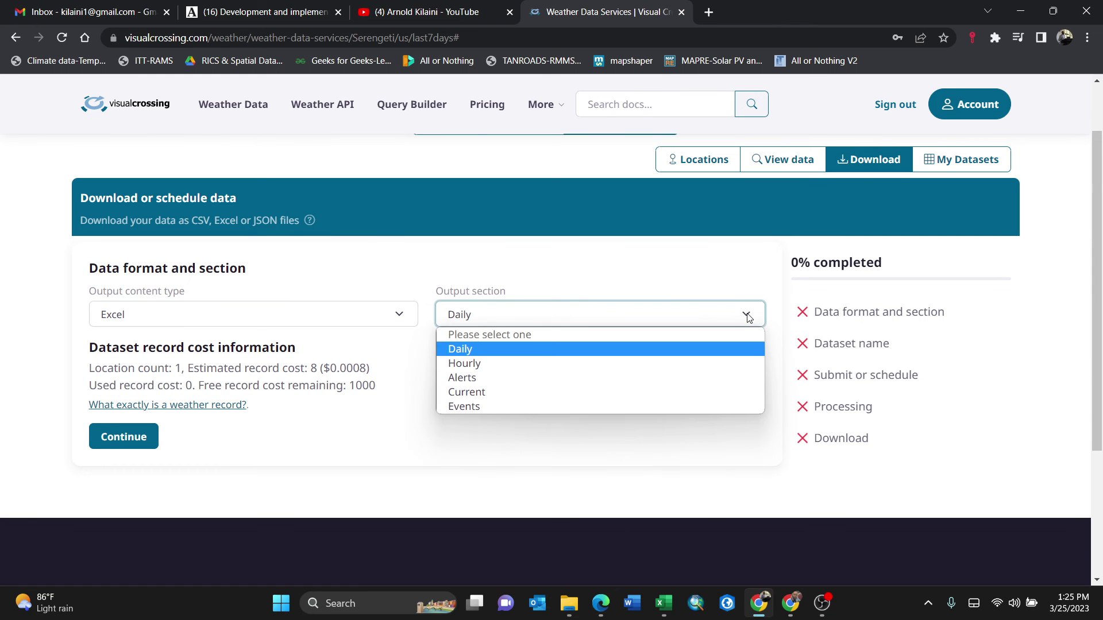
{"action": "left_click", "coordinate": [748, 318]}
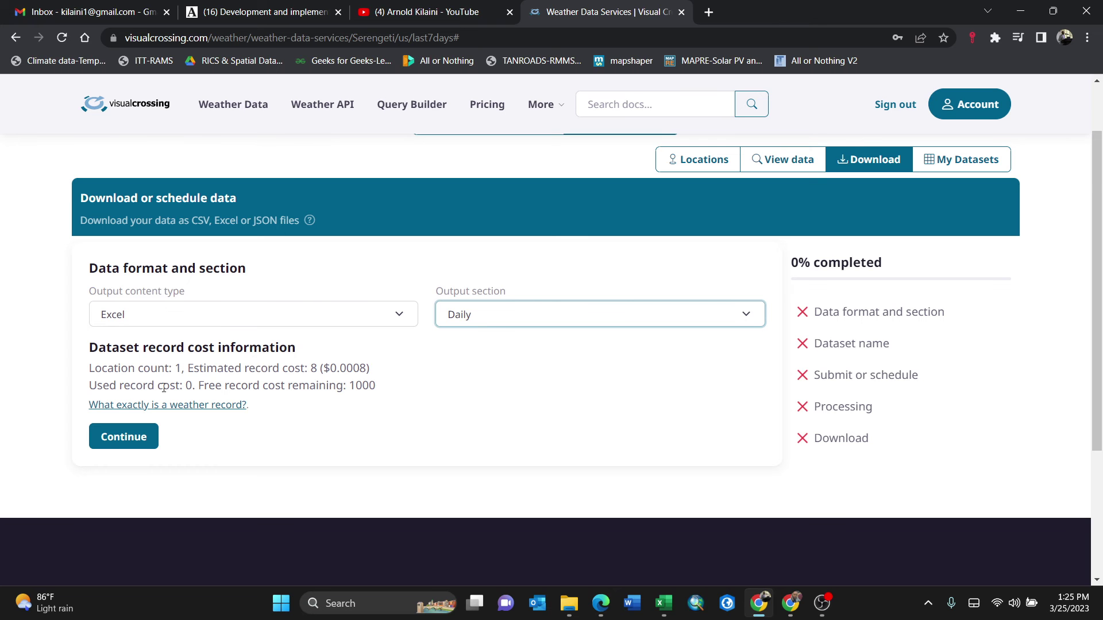
{"action": "left_click", "coordinate": [123, 438]}
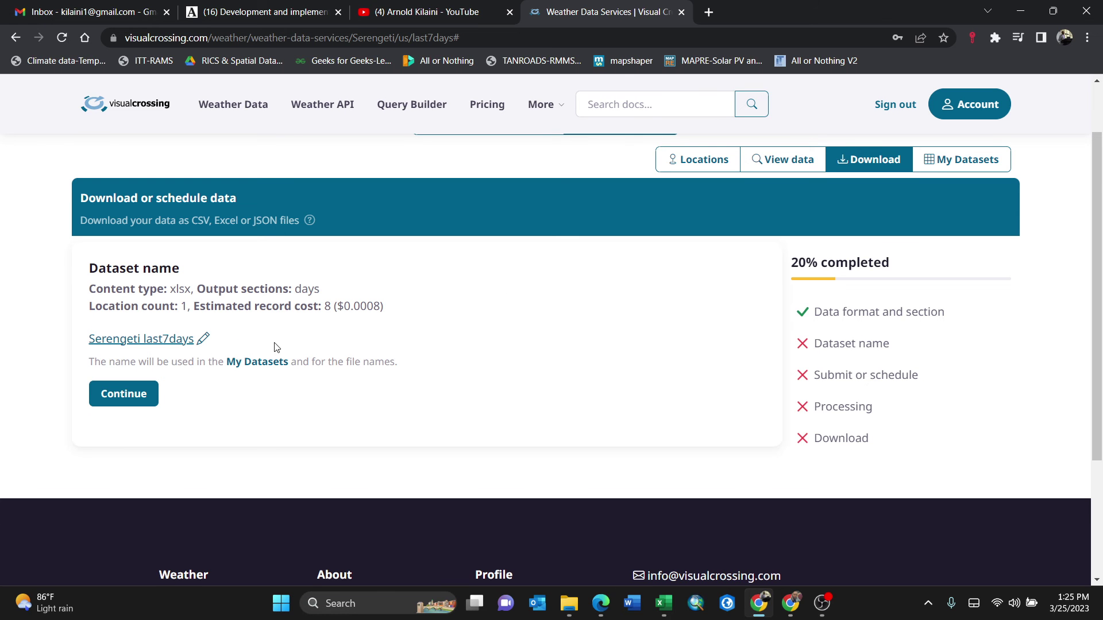
- Run the Serengeti last7days query, copy its xlsx link, and switch to Excel
{"action": "left_click", "coordinate": [135, 395]}
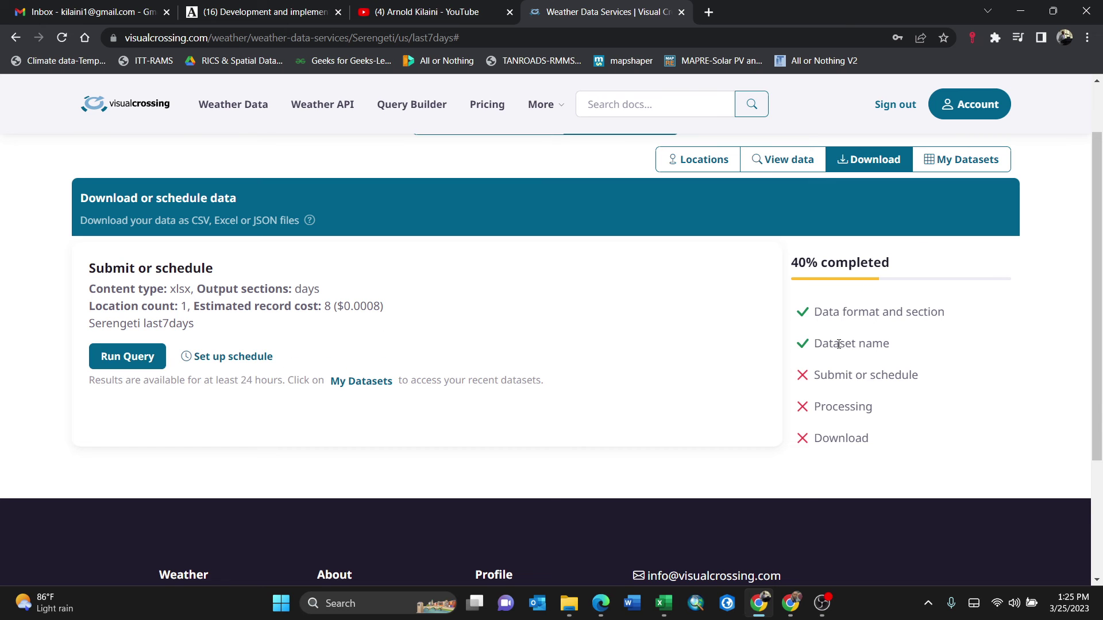
{"action": "left_click", "coordinate": [131, 357]}
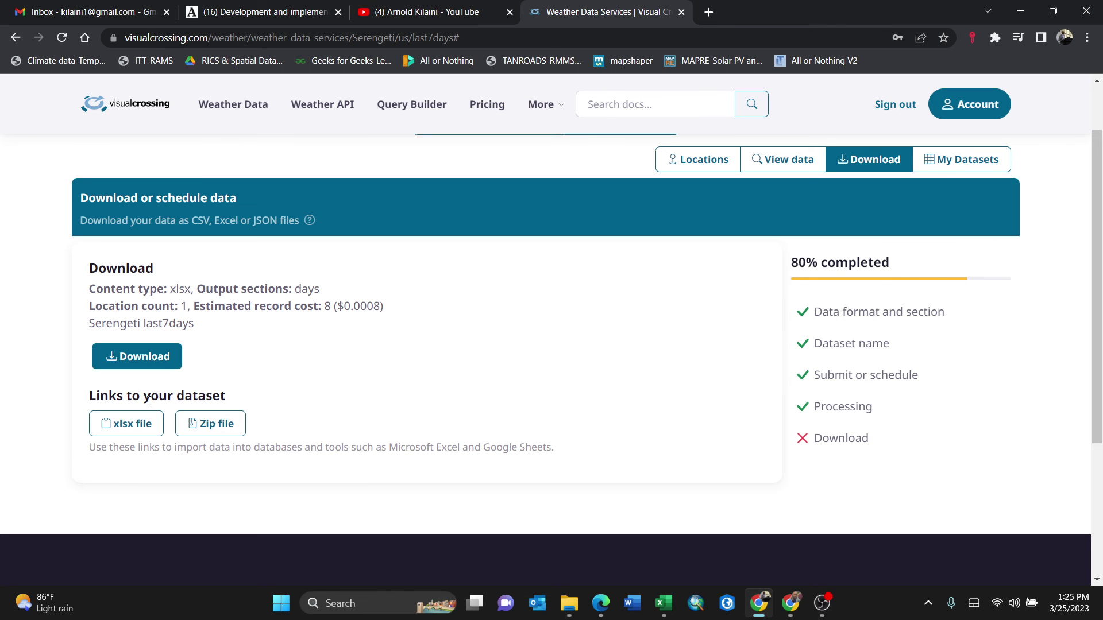
{"action": "left_click", "coordinate": [135, 425]}
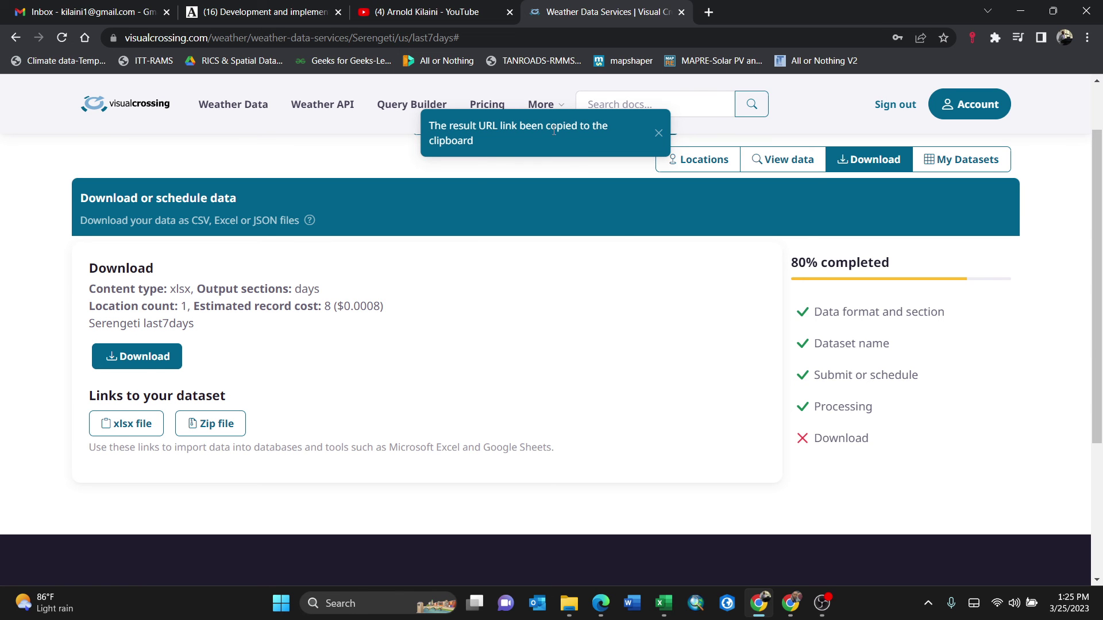
{"action": "left_click", "coordinate": [664, 603]}
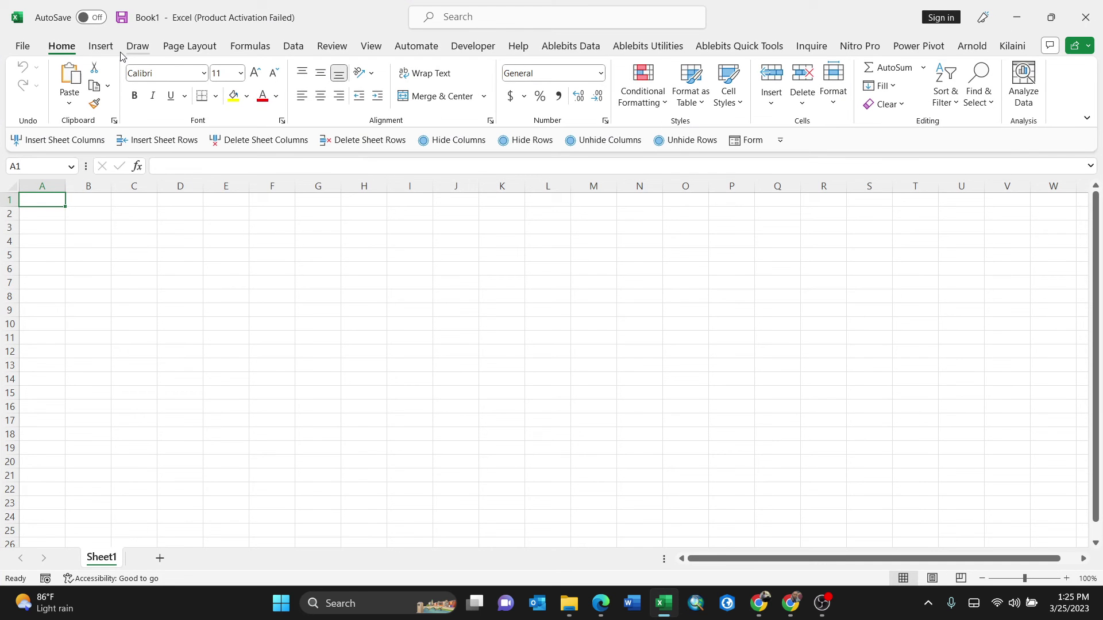
- Create a Data > From Web import using the copied Visual Crossing xlsx link as the URL
{"action": "left_click", "coordinate": [293, 47]}
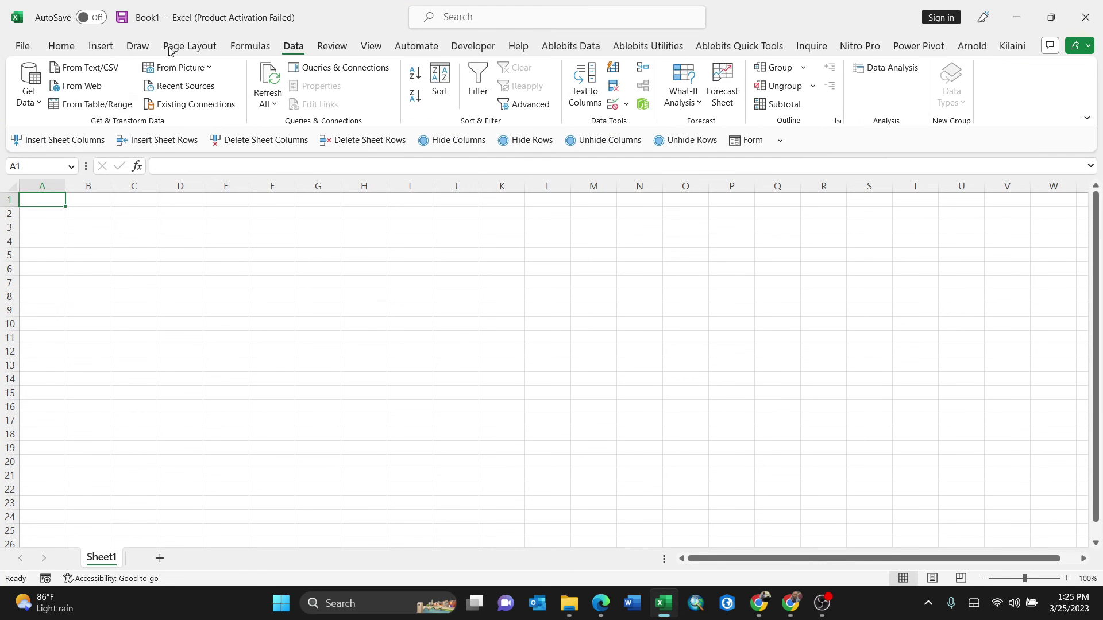
{"action": "left_click", "coordinate": [86, 90]}
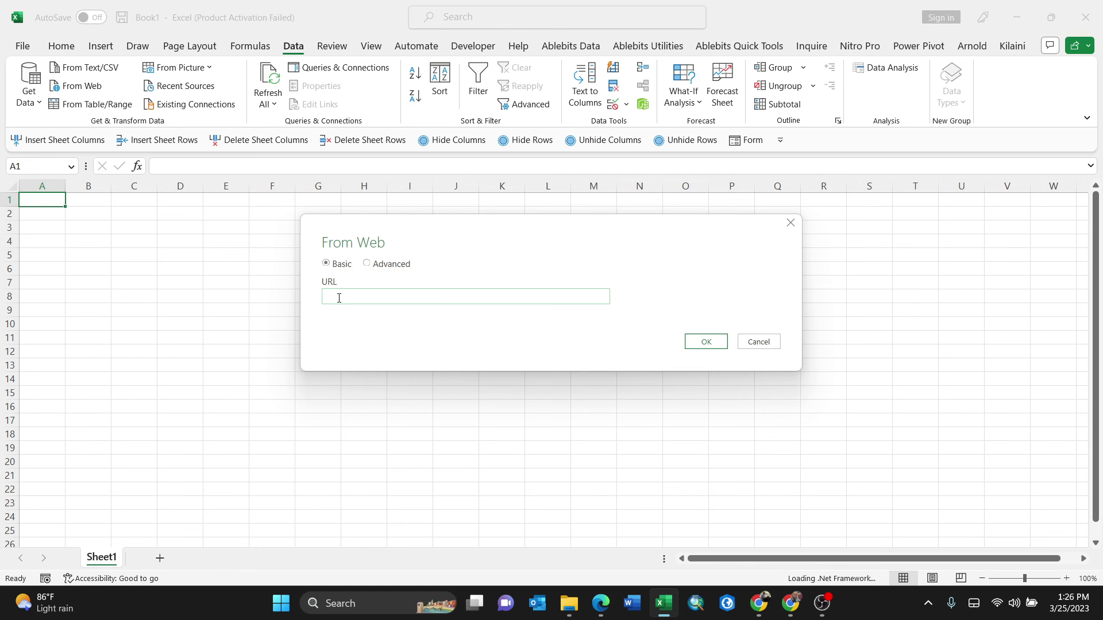
{"action": "right_click", "coordinate": [337, 300]}
{"action": "left_click", "coordinate": [286, 360]}
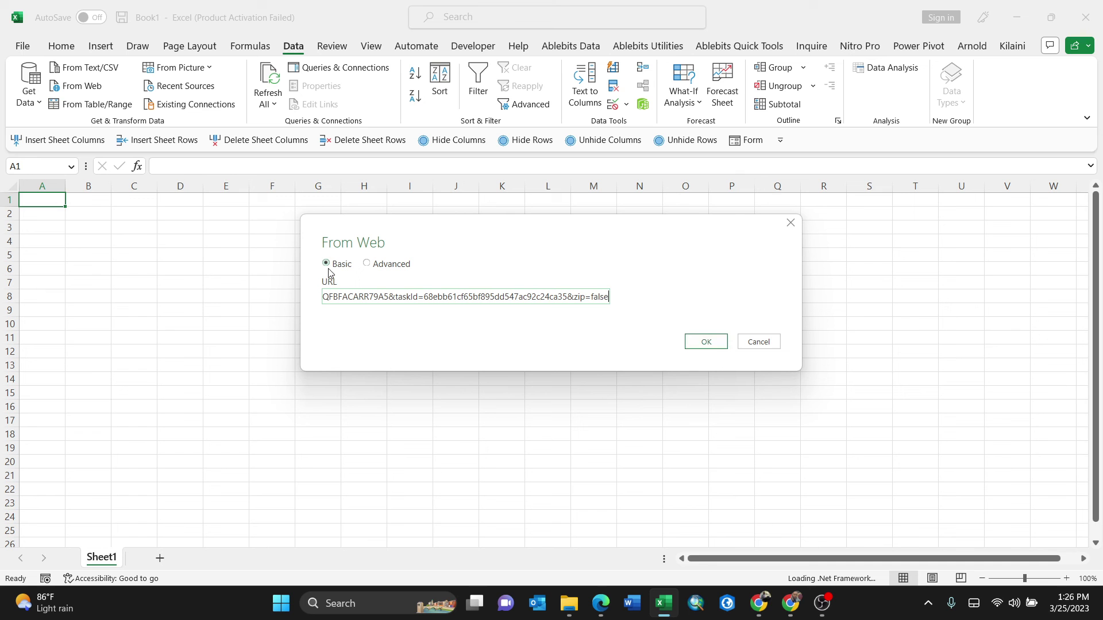
{"action": "left_click", "coordinate": [702, 344]}
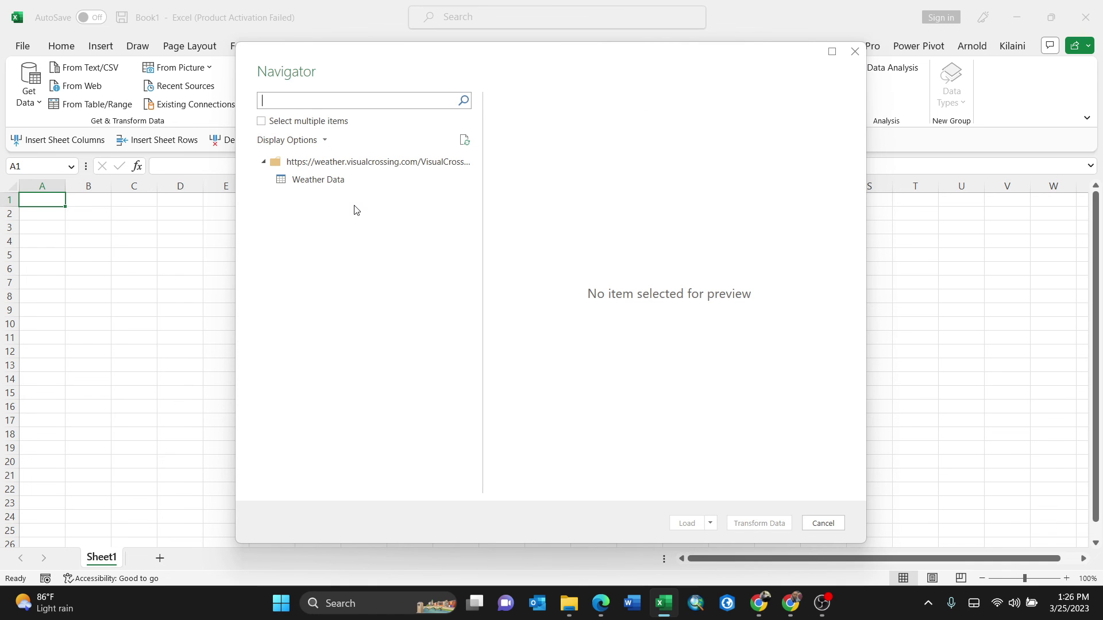
- Preview and load the Weather Data table from Navigator, then select an empty cell outside it
{"action": "left_click", "coordinate": [324, 180]}
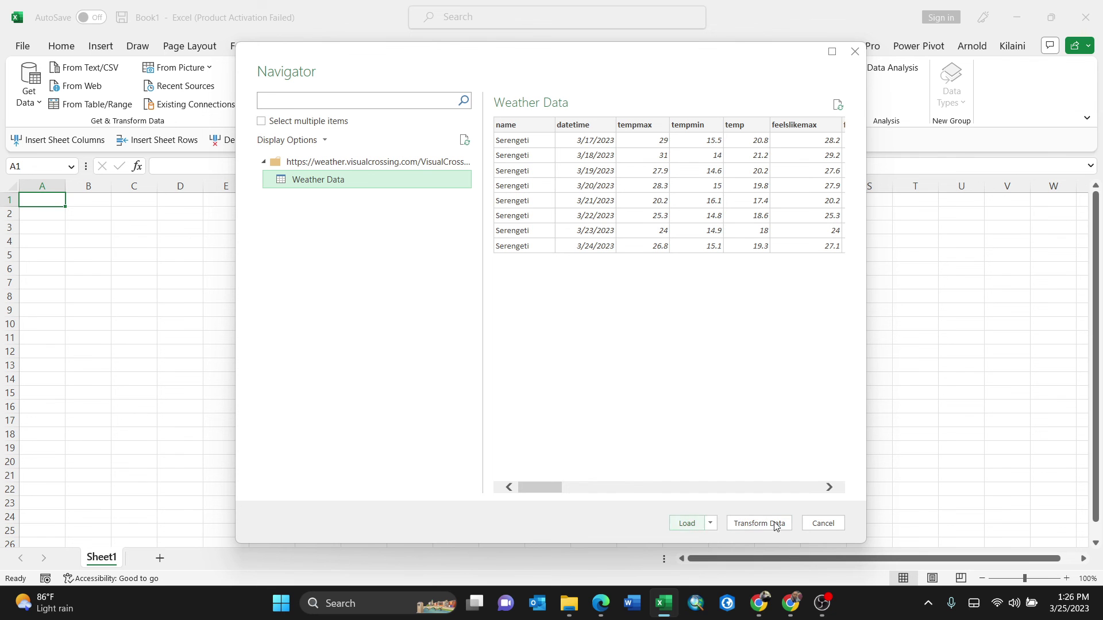
{"action": "left_click", "coordinate": [688, 523]}
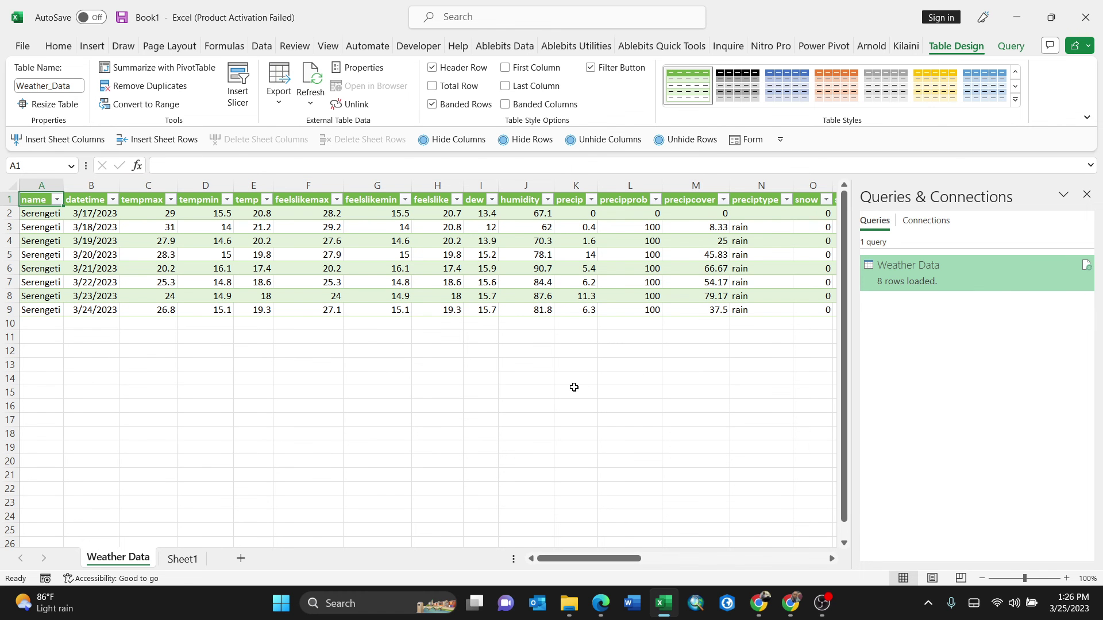
{"action": "left_click", "coordinate": [720, 389]}
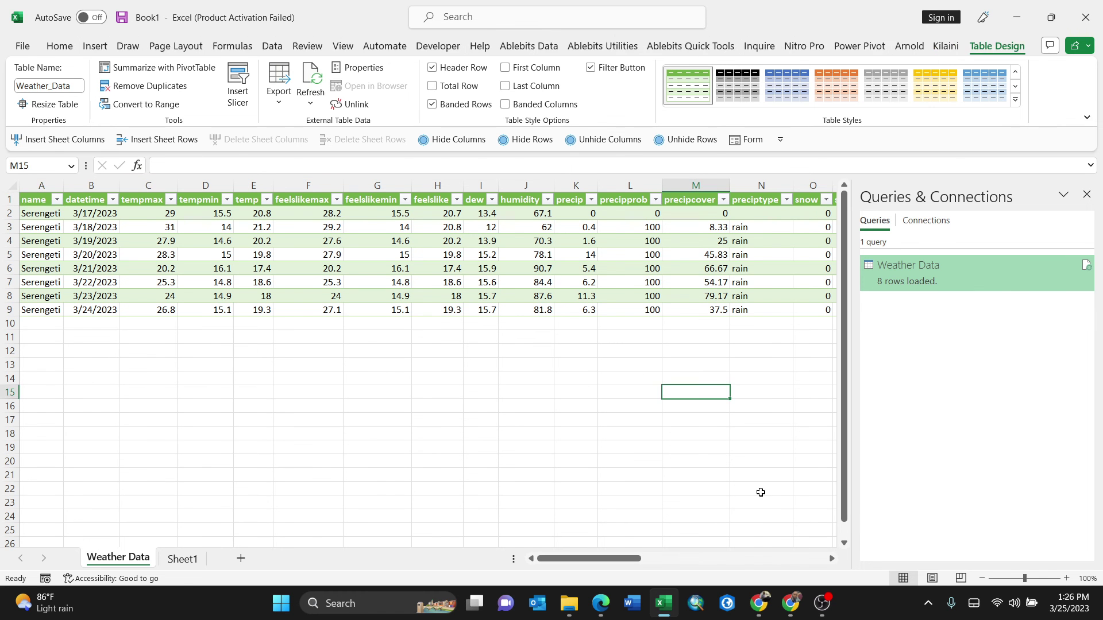
{"action": "left_click", "coordinate": [767, 534]}
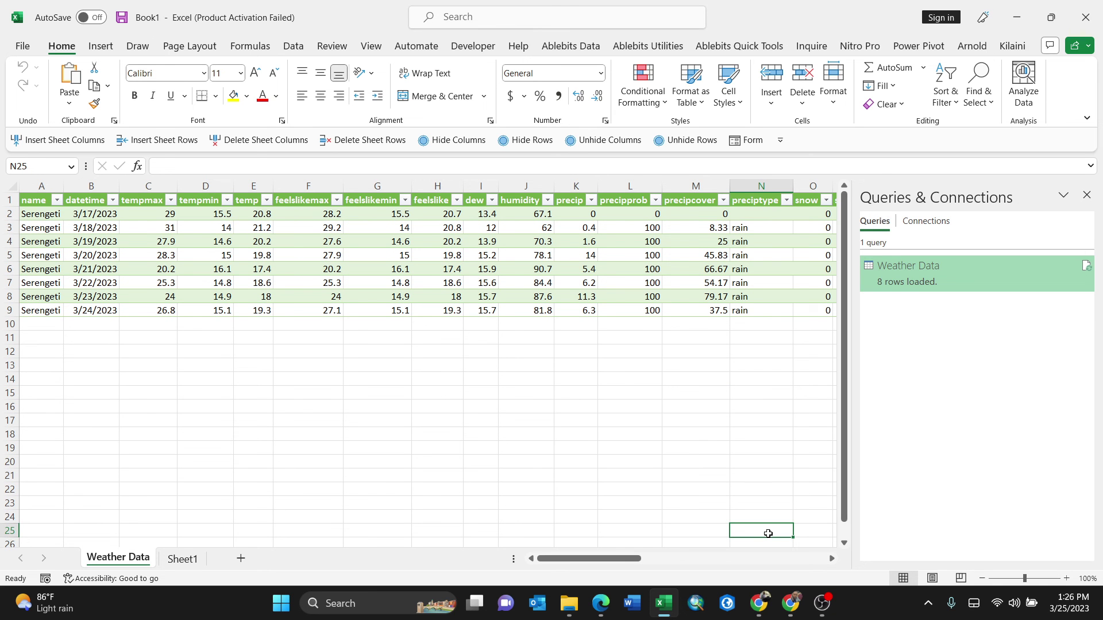